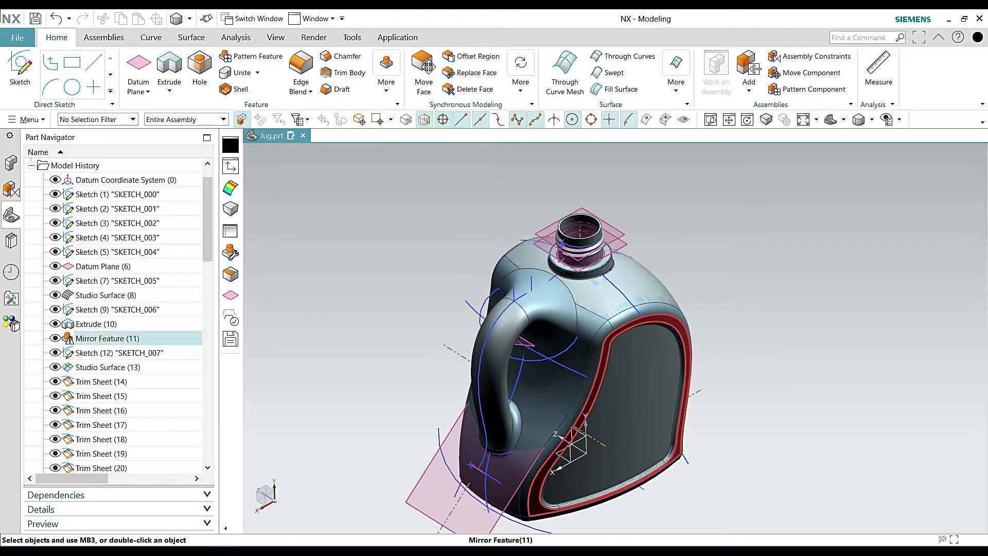
# - Select Mirror Feature (11) via QuickPick and start a new Extrude, limits 0 to 25 mm
pyautogui.click(684, 357)
pyautogui.click(746, 357)
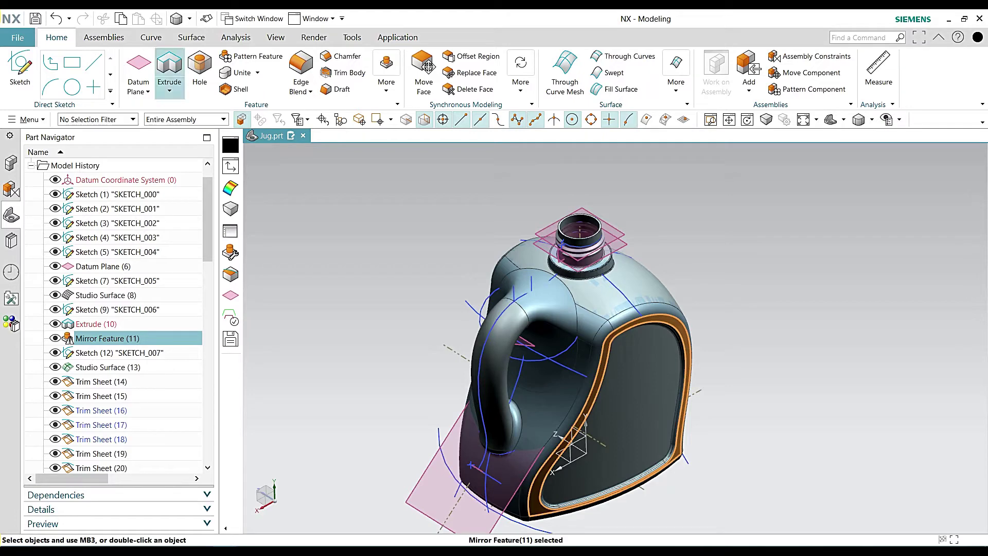
pyautogui.click(169, 69)
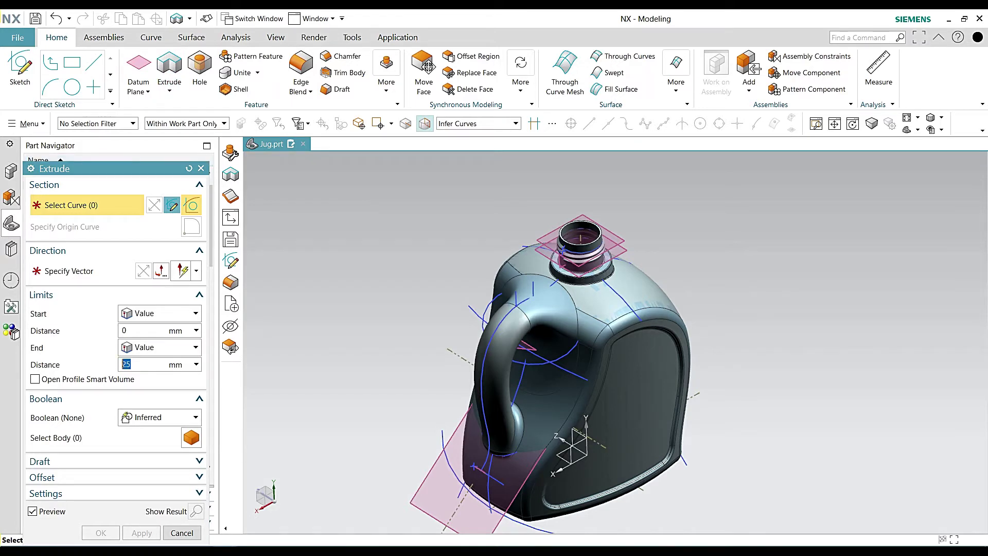
# - Float the Extrude dialog to the right of the Part Navigator
pyautogui.moveTo(106, 160); pyautogui.dragTo(282, 150)
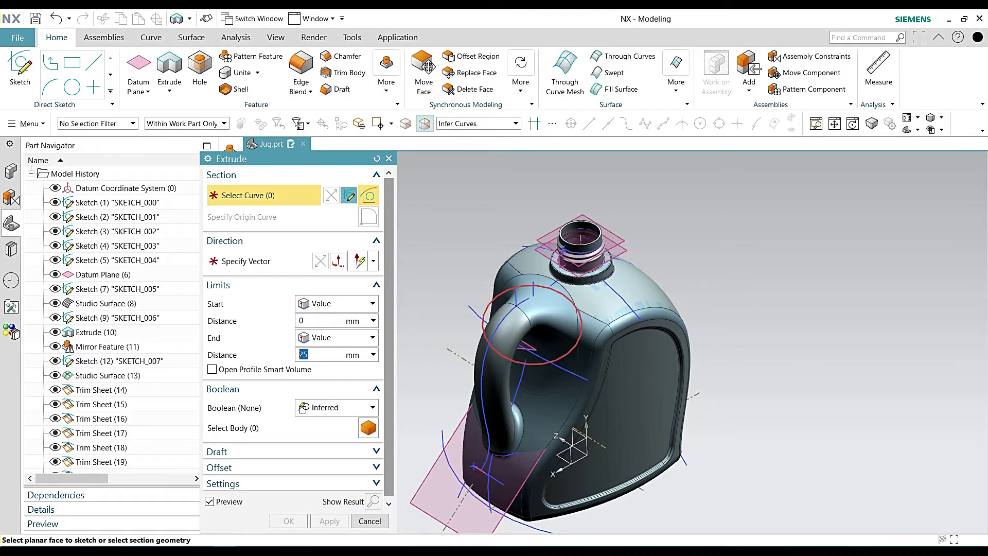
pyautogui.click(559, 357)
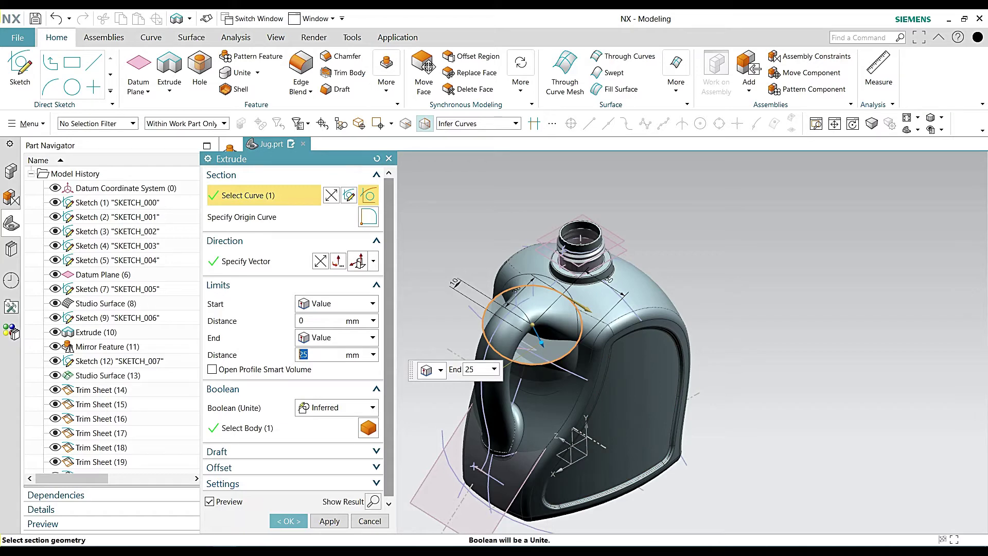
pyautogui.moveTo(566, 309)
pyautogui.mouseDown(button='middle')
pyautogui.moveTo(566, 268)
pyautogui.moveTo(524, 247)
pyautogui.mouseUp(button='middle')
pyautogui.moveTo(540, 330); pyautogui.dragTo(561, 308, button='middle')
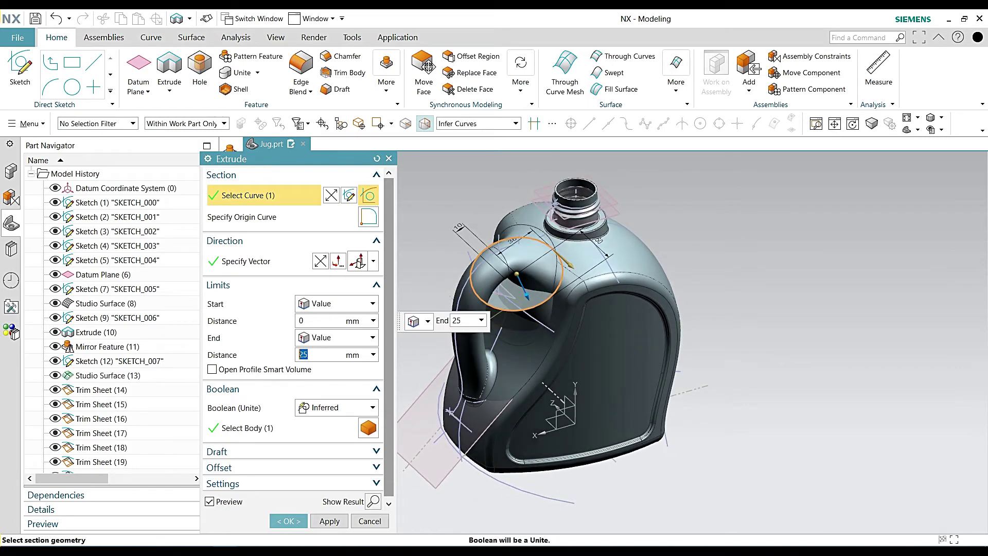
pyautogui.click(335, 407)
pyautogui.click(324, 481)
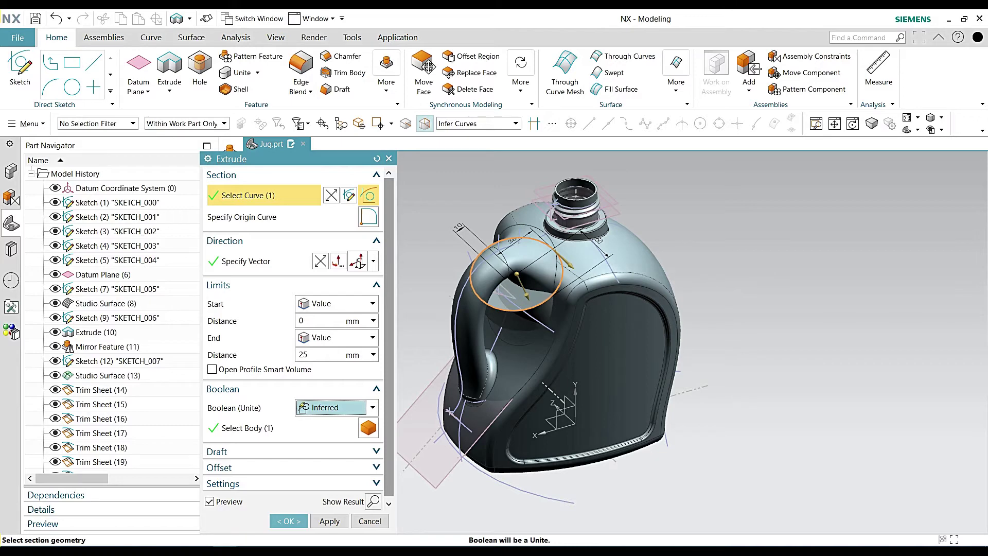
pyautogui.click(585, 231)
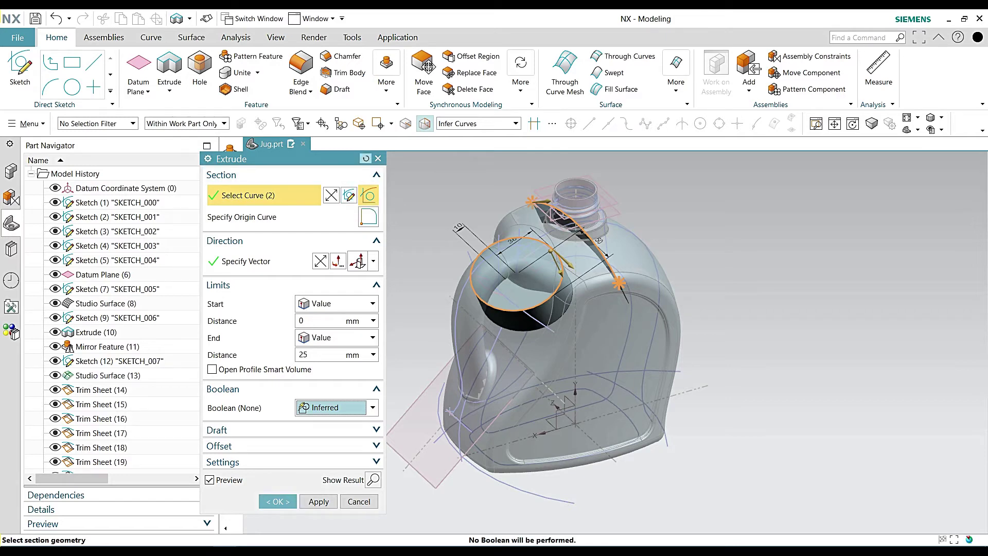
pyautogui.click(366, 159)
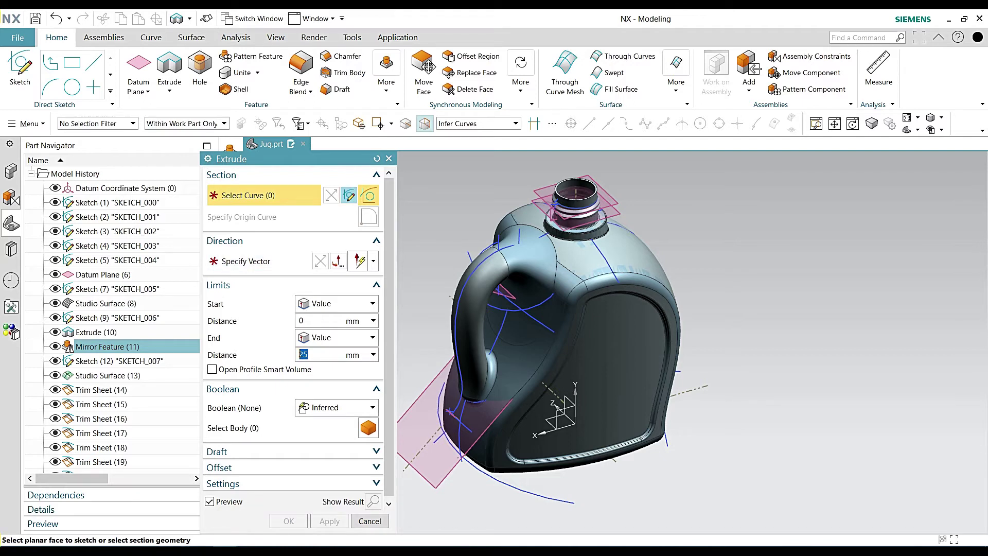
pyautogui.press('Escape')
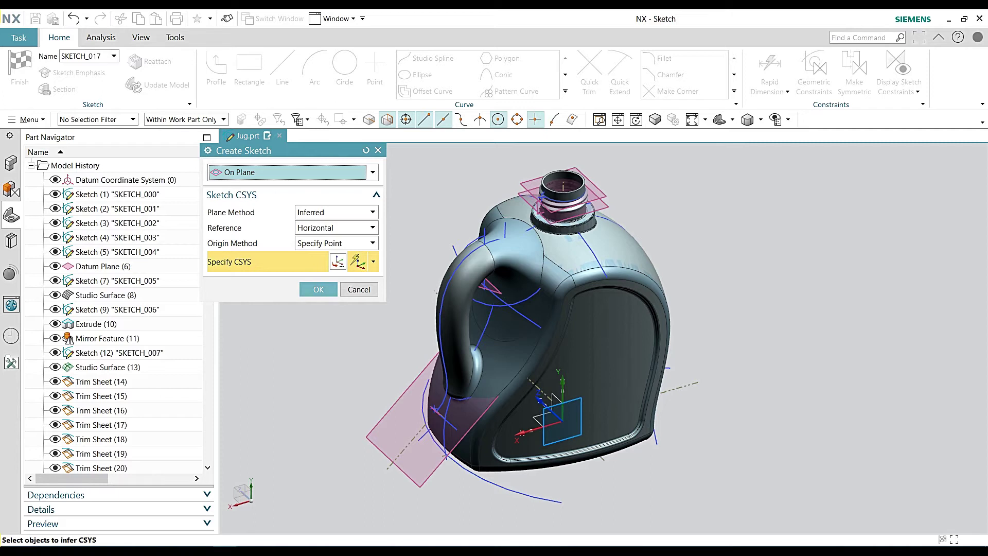
# - Create SKETCH_017 on a new plane at the neck top face, Z orientation, origin at rim centre
pyautogui.click(335, 212)
pyautogui.click(314, 237)
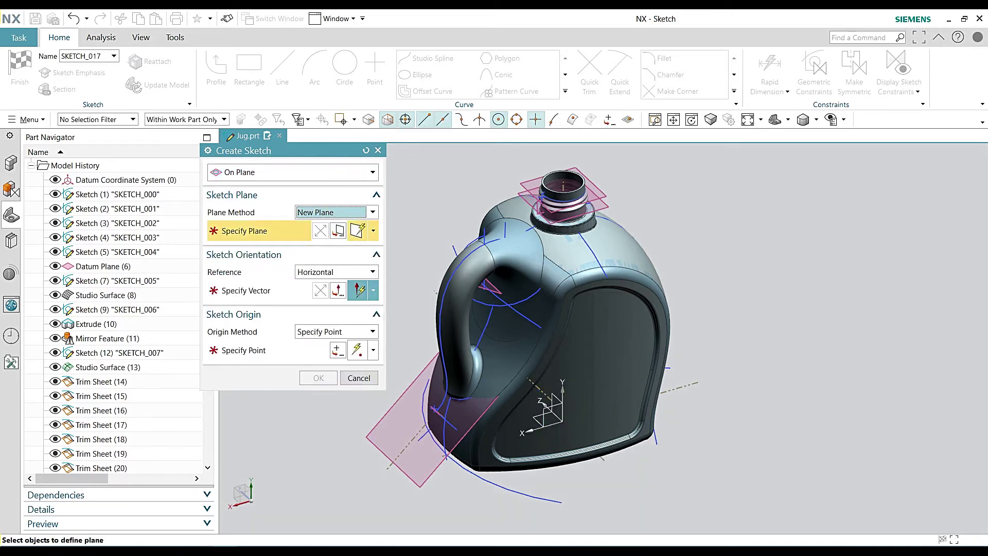
pyautogui.scroll(3, 566, 206)
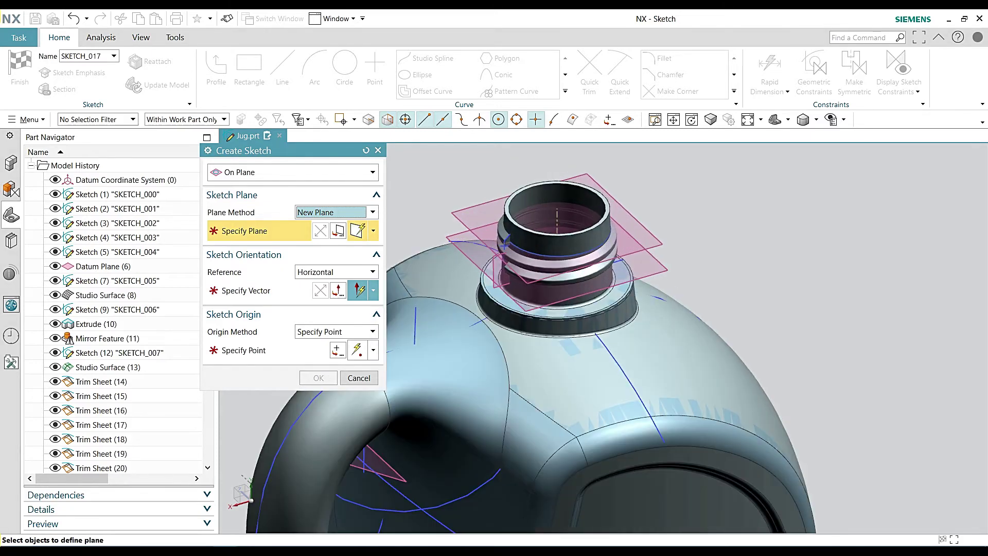
pyautogui.scroll(3, 600, 214)
pyautogui.click(500, 226)
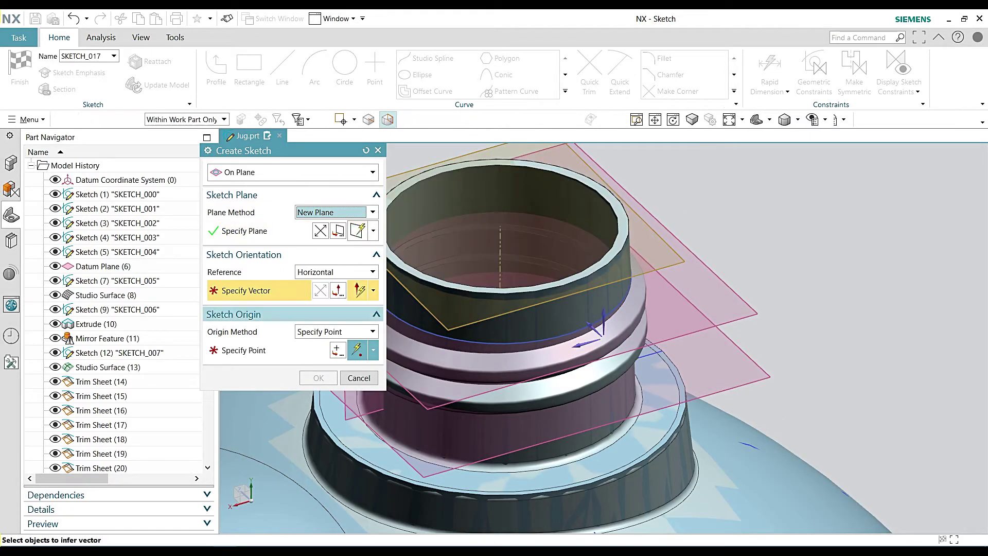
pyautogui.click(596, 328)
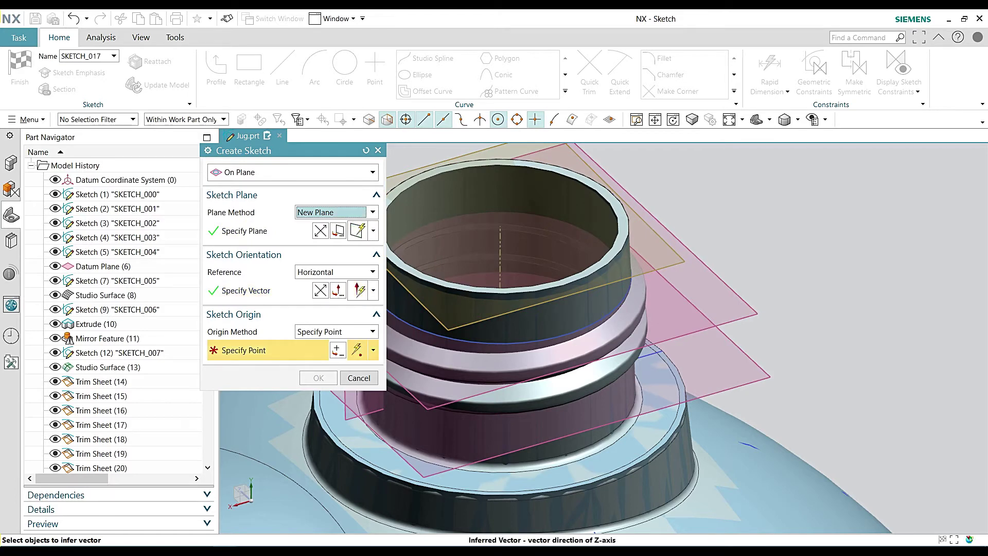
pyautogui.click(527, 292)
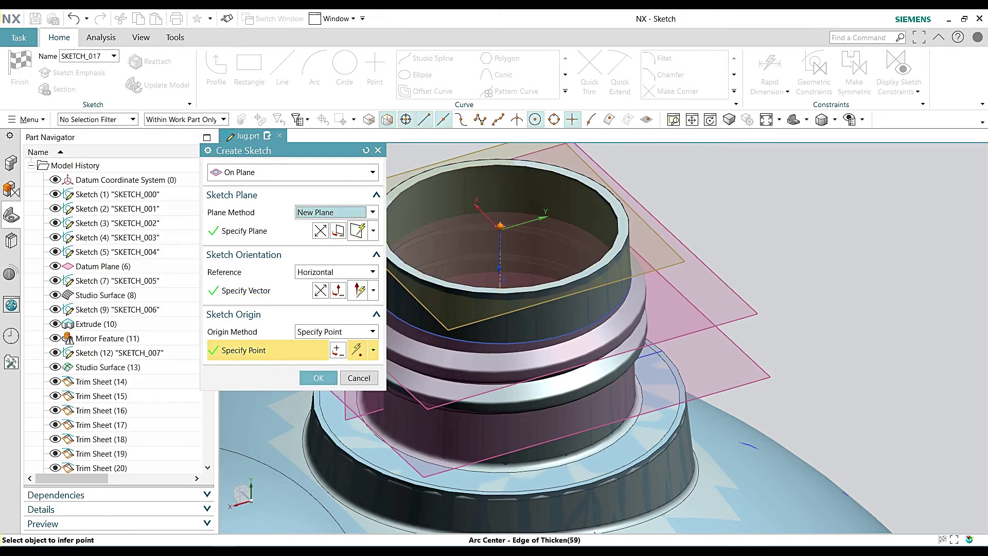
pyautogui.click(319, 378)
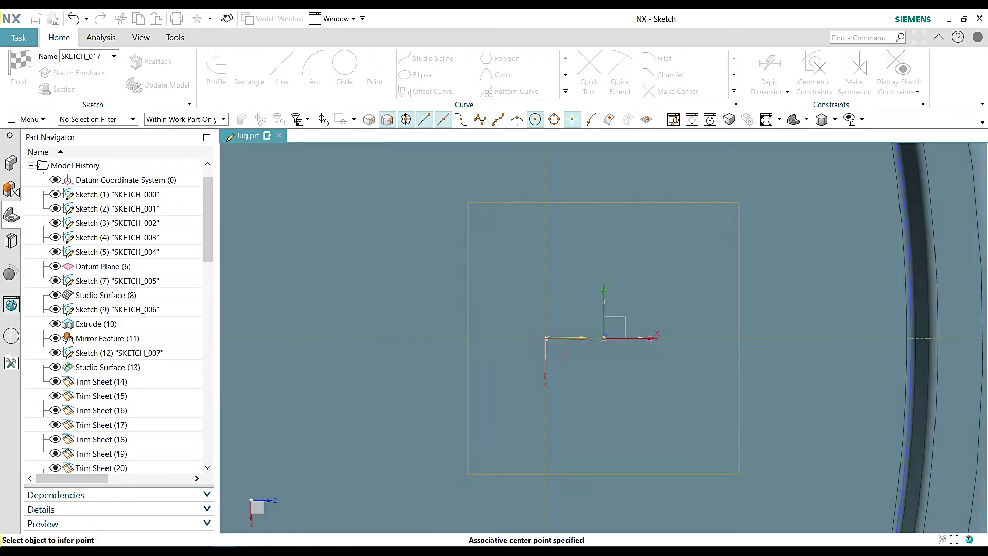
# - Finish SKETCH_017 empty despite the warning, then cancel the Extrude dialog
pyautogui.scroll(-3, 592, 386)
pyautogui.scroll(-2, 592, 386)
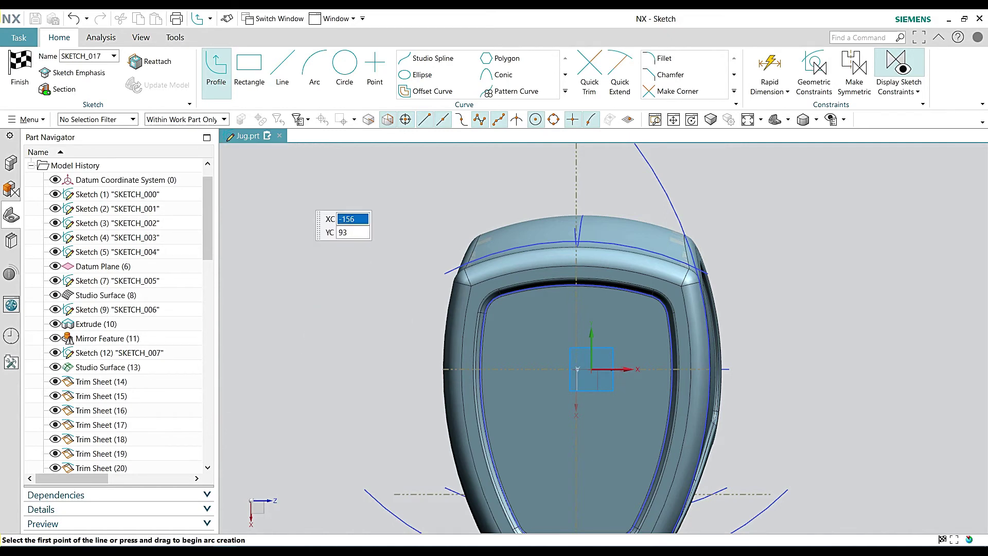
pyautogui.click(313, 150)
pyautogui.click(20, 67)
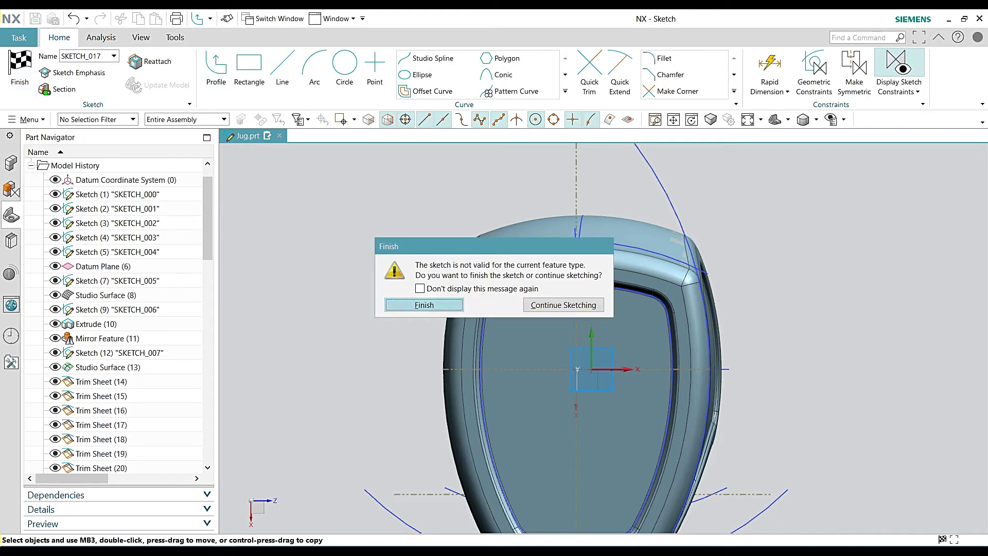
pyautogui.press('Return')
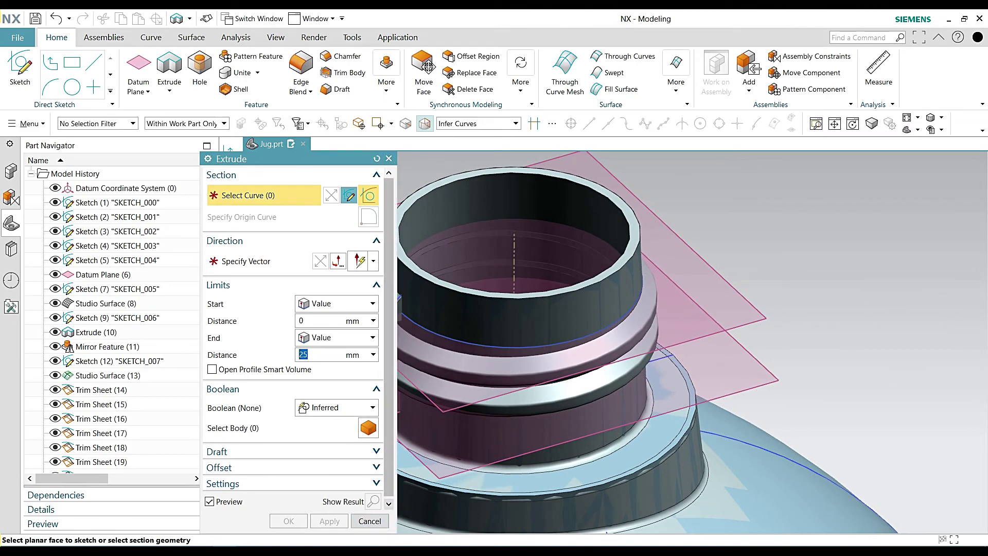
pyautogui.press('Escape')
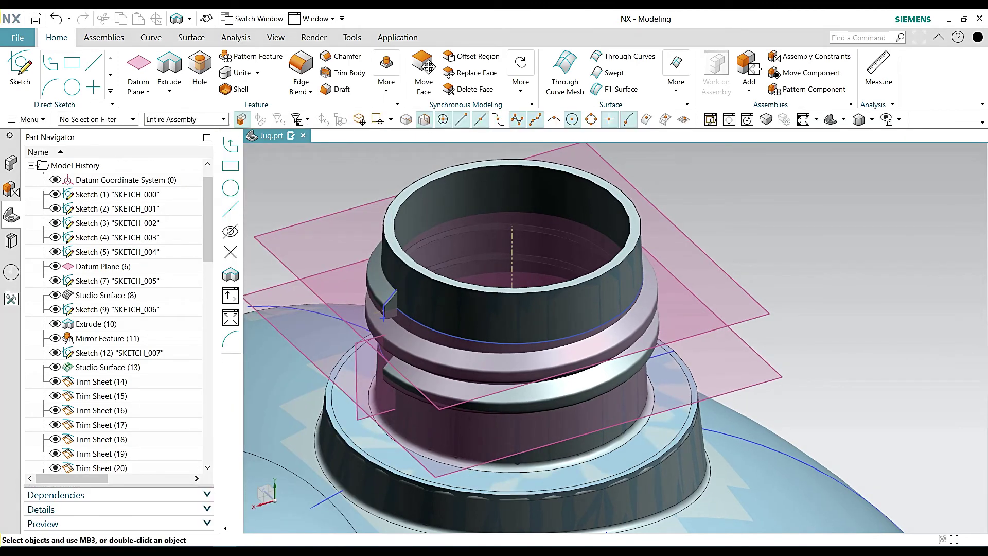